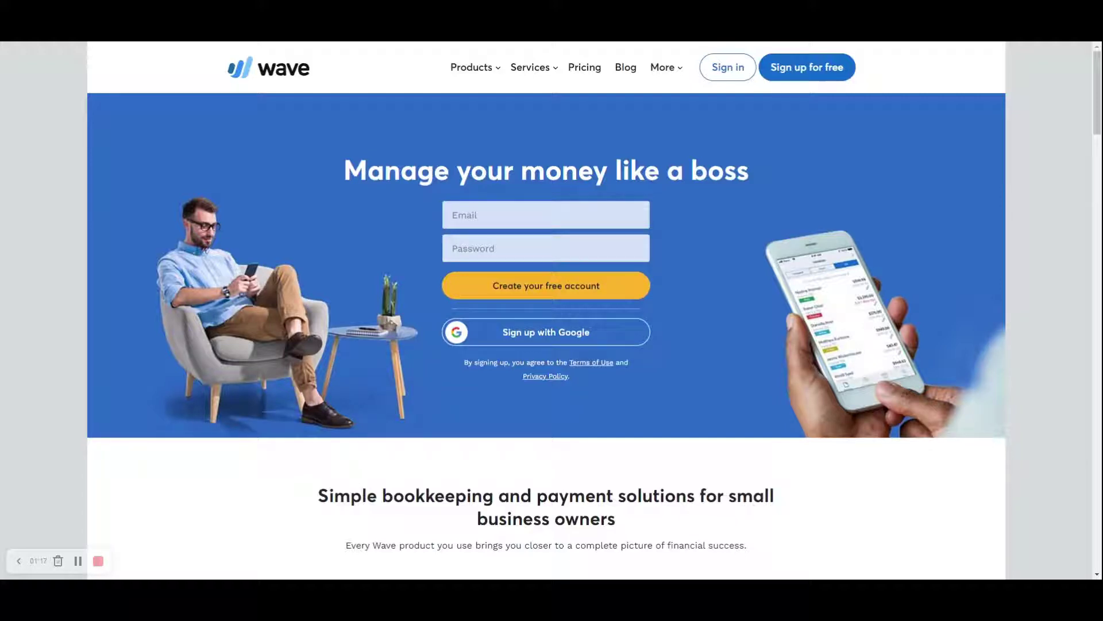
Open Wave's Products menu to view the list of products.
{"action": "left_click", "coordinate": [478, 74]}
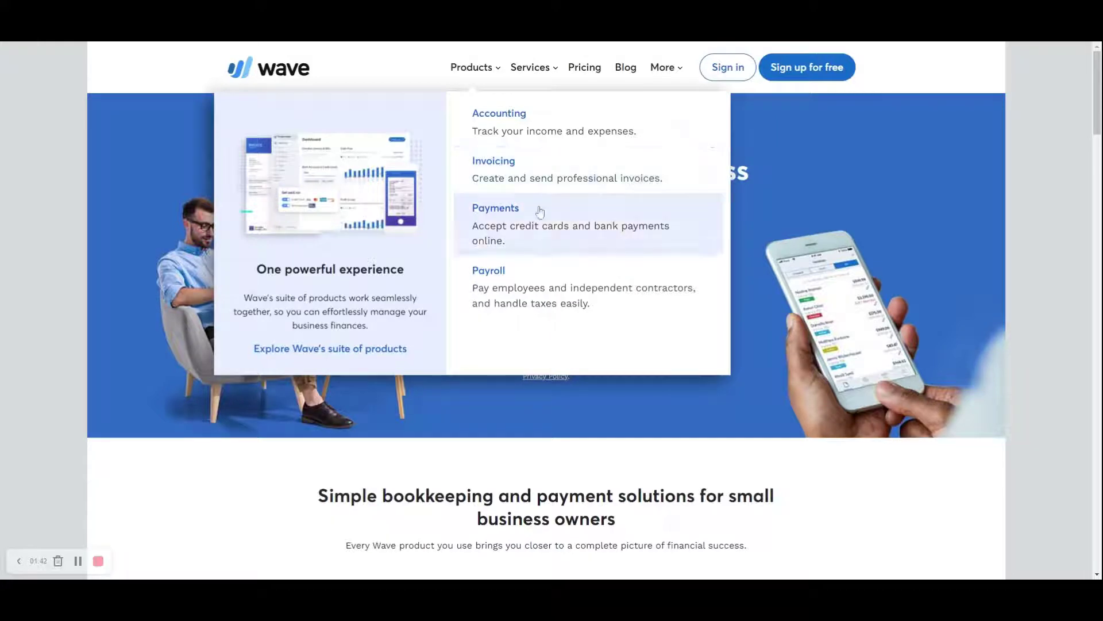
Go to the Pricing page and scroll through the free, pay-per-use and monthly plan cards.
{"action": "left_click", "coordinate": [575, 74]}
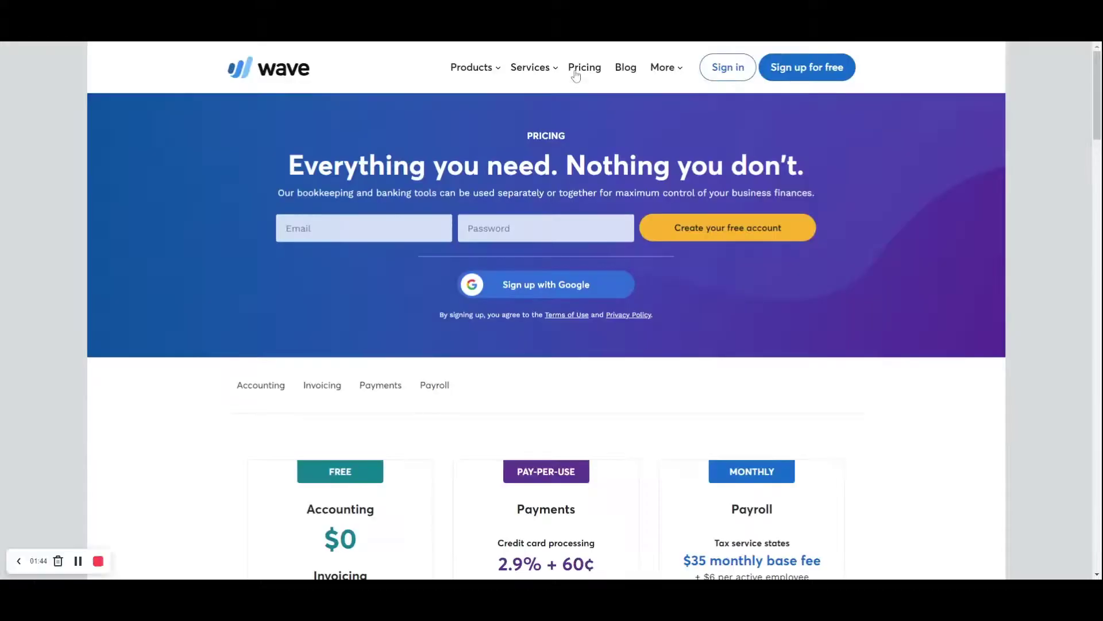
{"action": "scroll", "coordinate": [415, 340], "scroll_direction": "down", "scroll_amount": 3}
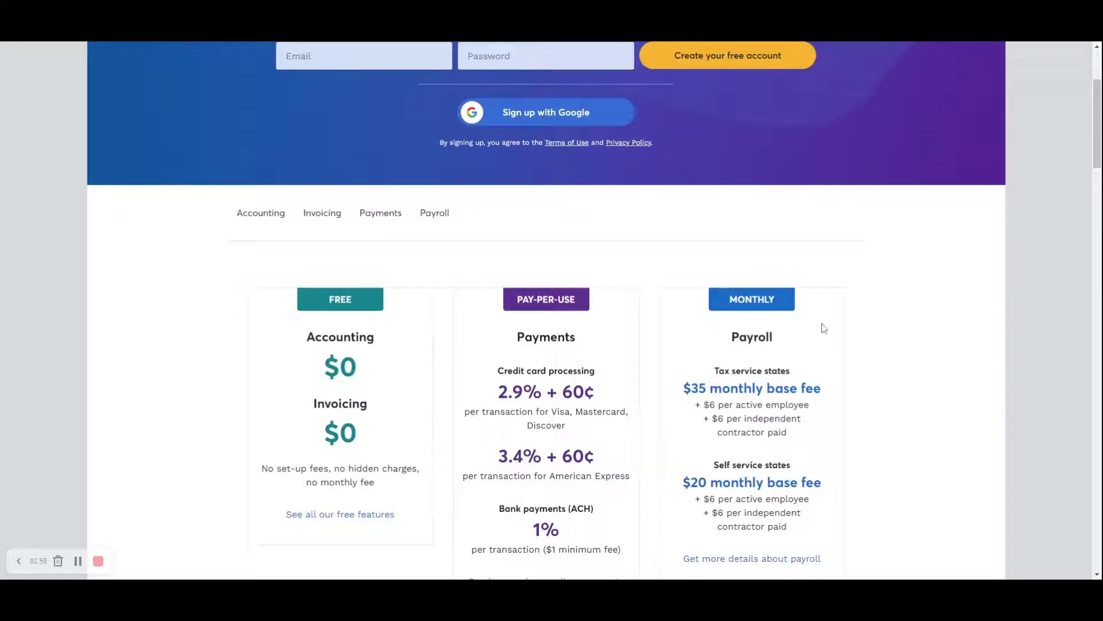
{"action": "scroll", "coordinate": [765, 382], "scroll_direction": "down", "scroll_amount": 2}
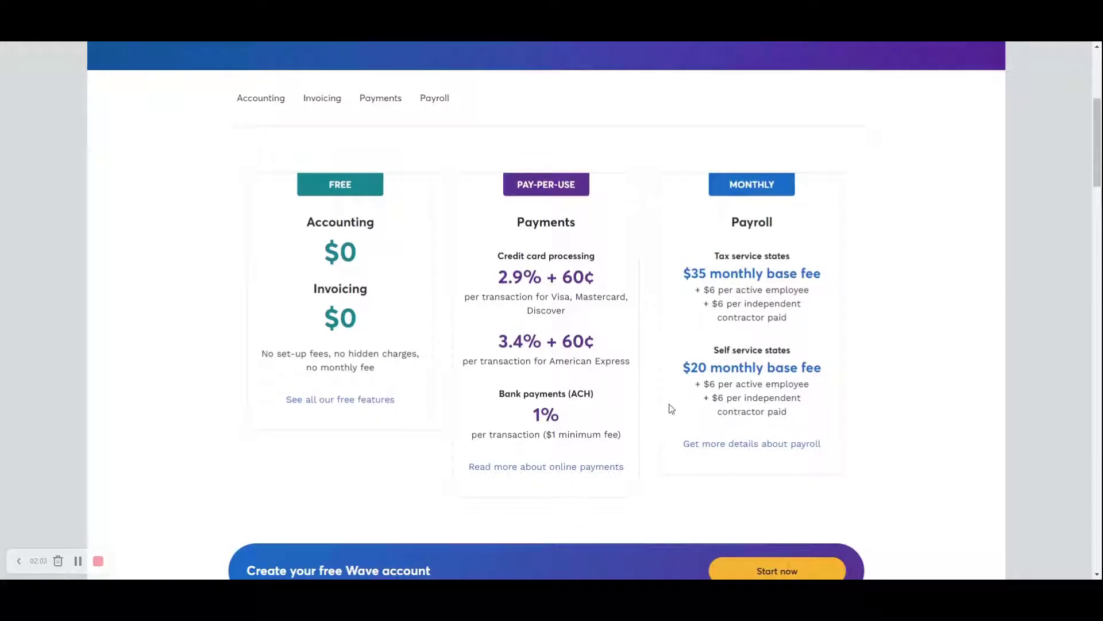
{"action": "scroll", "coordinate": [669, 407], "scroll_direction": "down", "scroll_amount": 1}
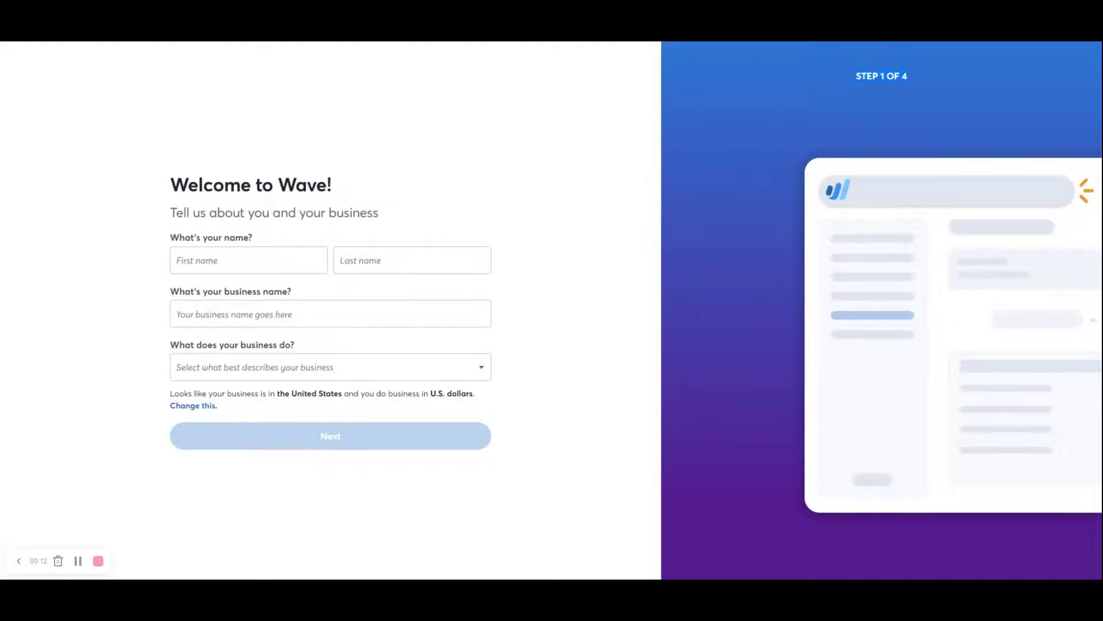
{"action": "left_click", "coordinate": [315, 256]}
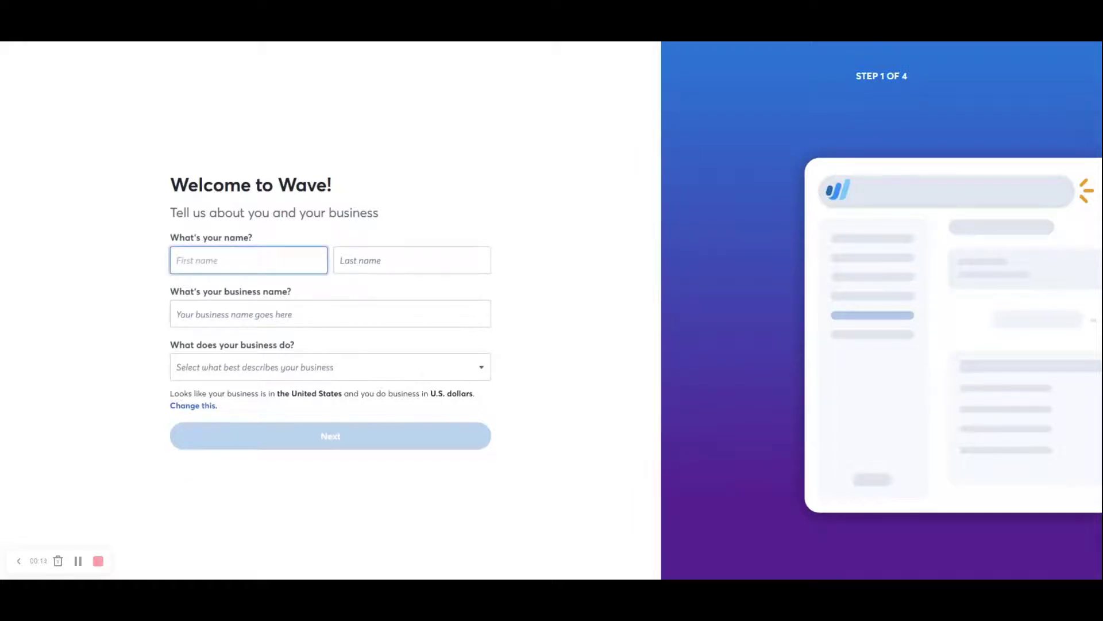
{"action": "left_click", "coordinate": [293, 302]}
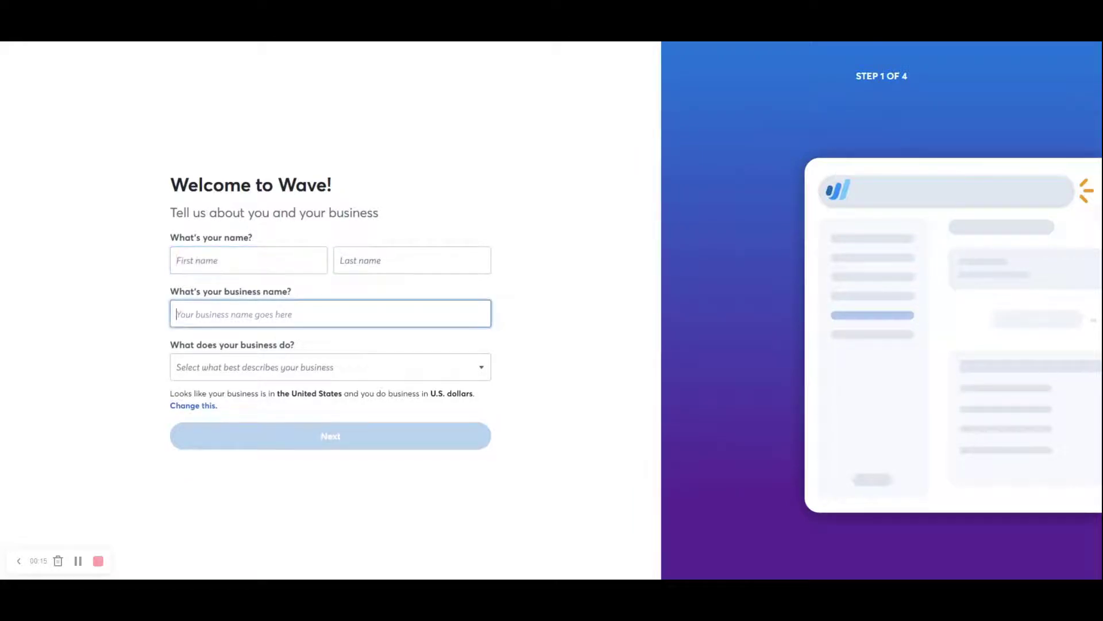
{"action": "left_click", "coordinate": [306, 371]}
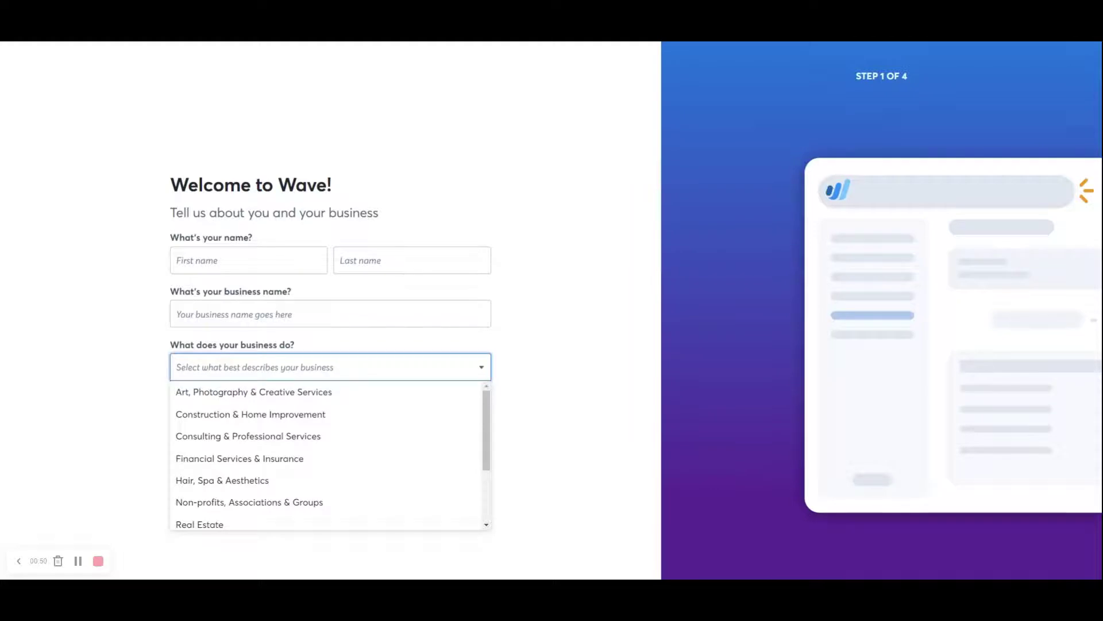
Enter the owner's first and last name and business name 'On-The-Go Gaming LLC'.
{"action": "left_click", "coordinate": [277, 363]}
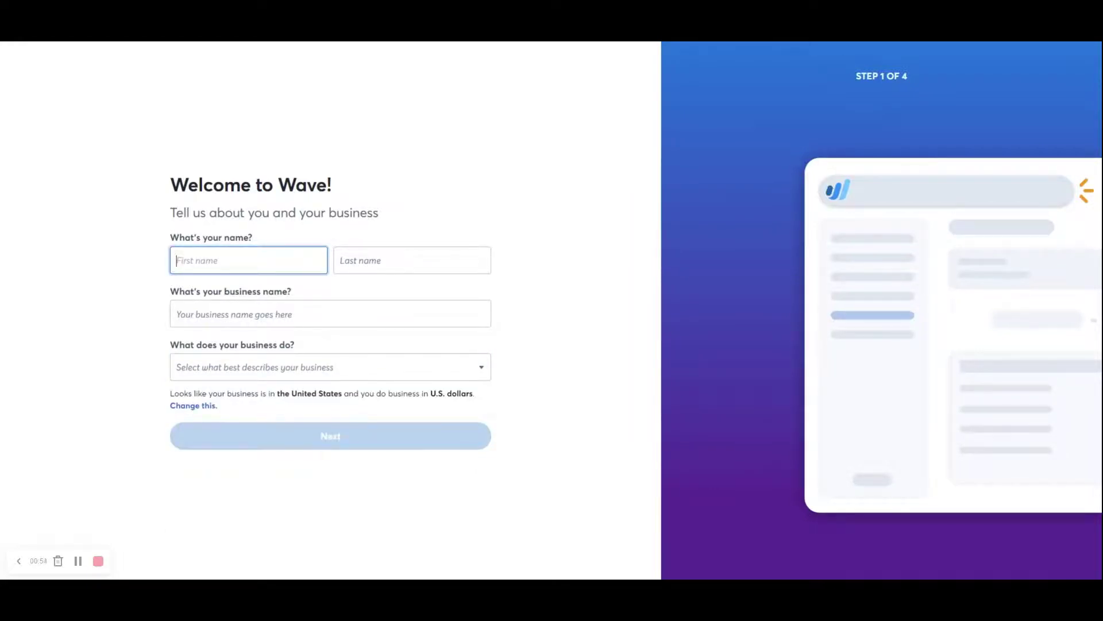
{"action": "key", "text": "Tab"}
{"action": "key", "text": "Tab"}
{"action": "type", "text": "On-The-Go Gaming, LLC"}
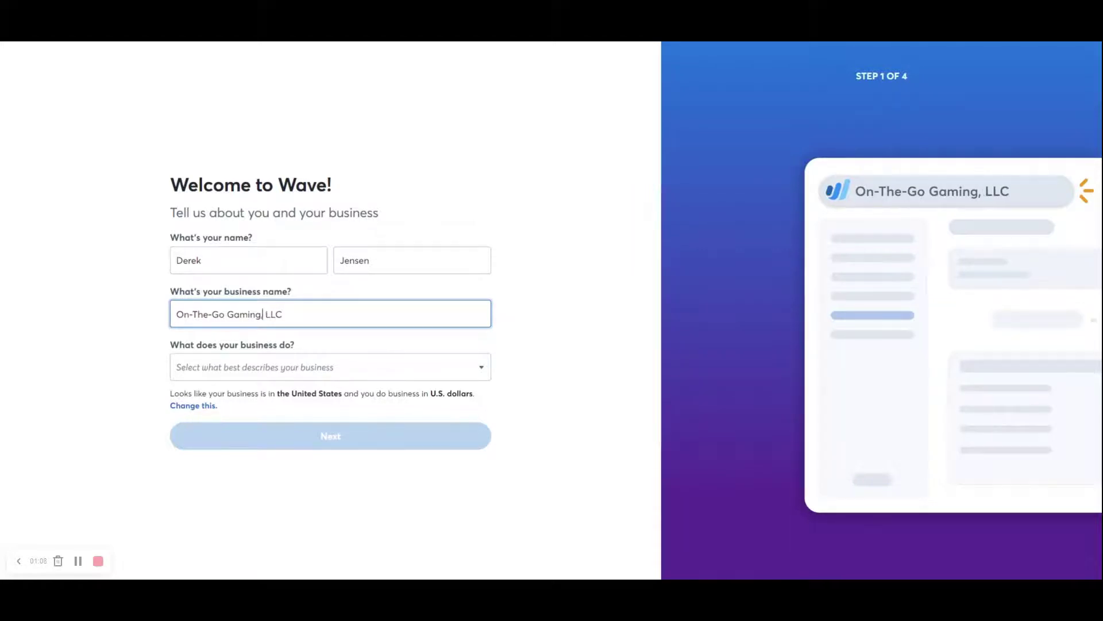
Set the business type to Retailers, Resellers & Sales and continue to step 2.
{"action": "key", "text": "Tab"}
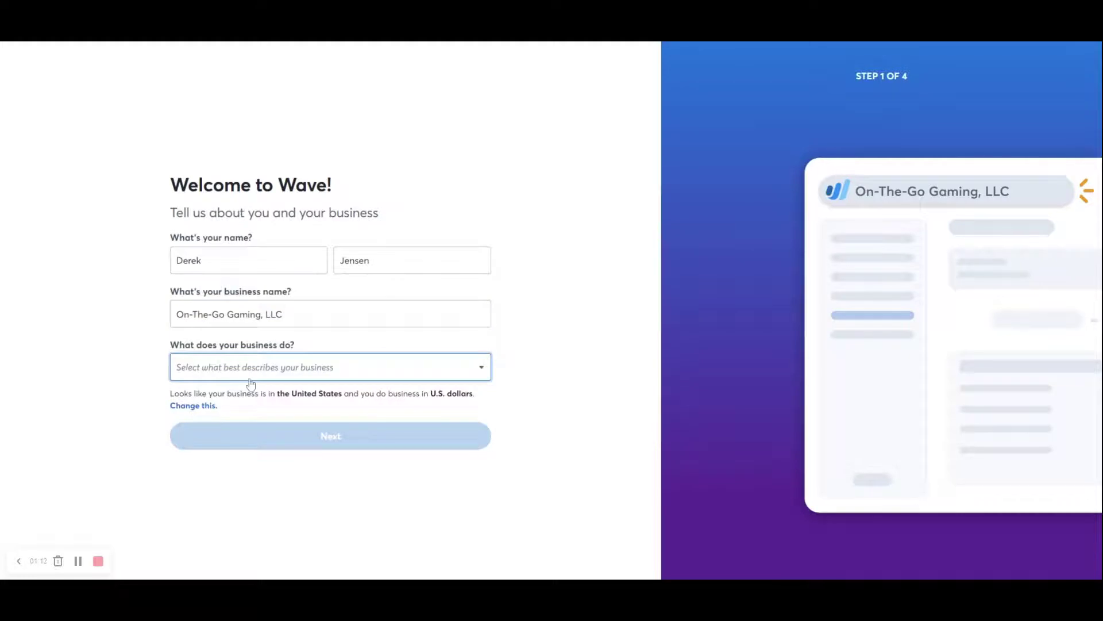
{"action": "left_click", "coordinate": [249, 375]}
{"action": "scroll", "coordinate": [249, 416], "scroll_direction": "down", "scroll_amount": 1}
{"action": "scroll", "coordinate": [249, 423], "scroll_direction": "down", "scroll_amount": 1}
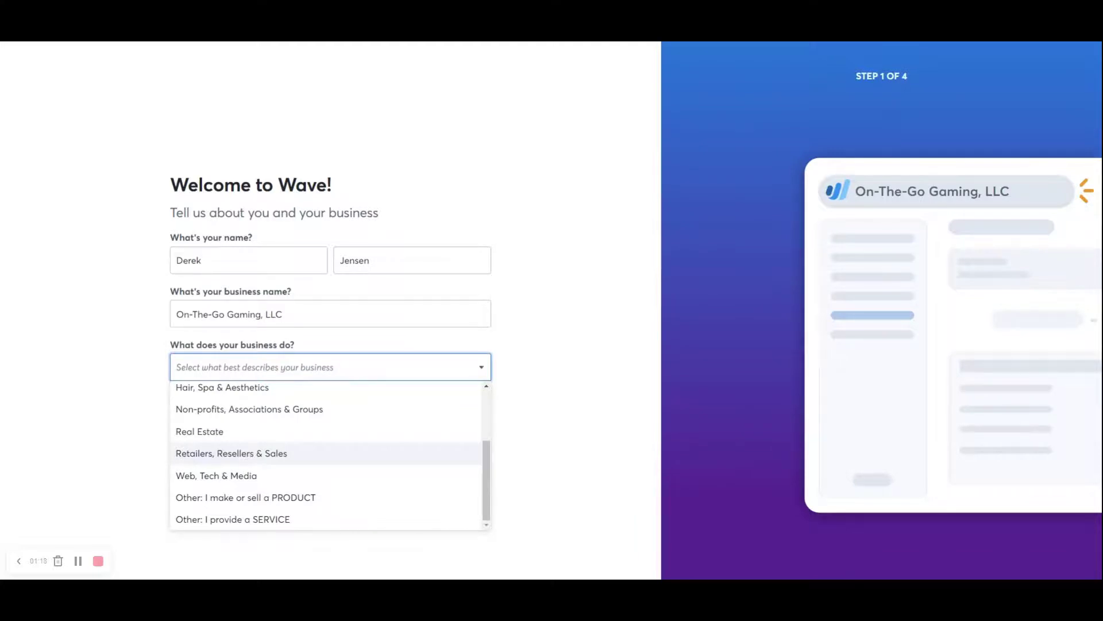
{"action": "left_click", "coordinate": [249, 454]}
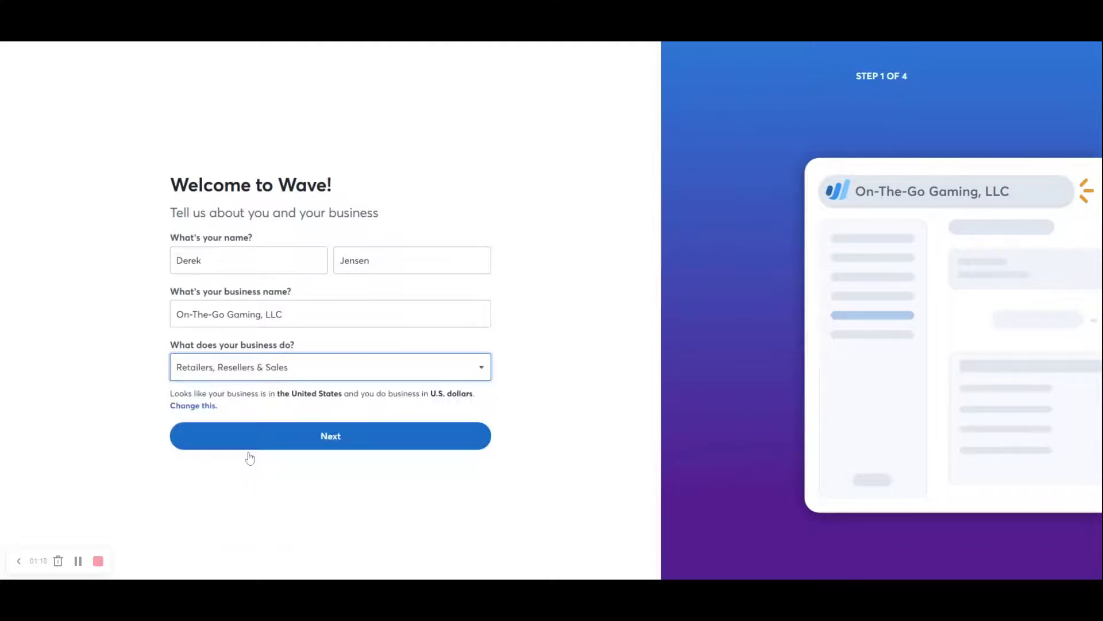
{"action": "left_click", "coordinate": [319, 440]}
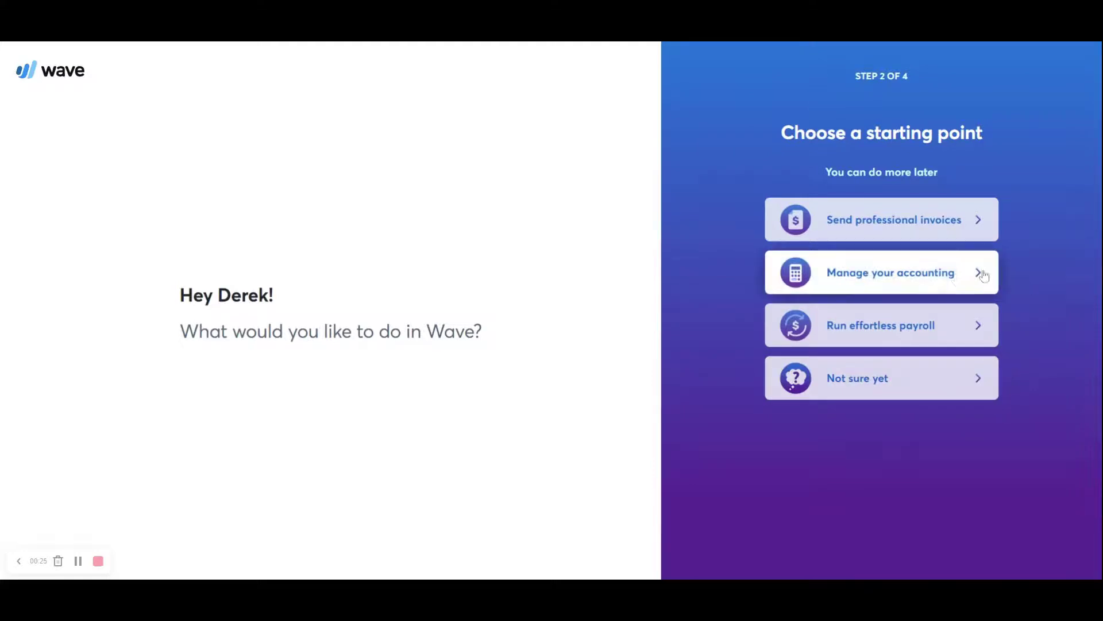
Choose 'Manage your accounting' as the starting point.
{"action": "left_click", "coordinate": [935, 279]}
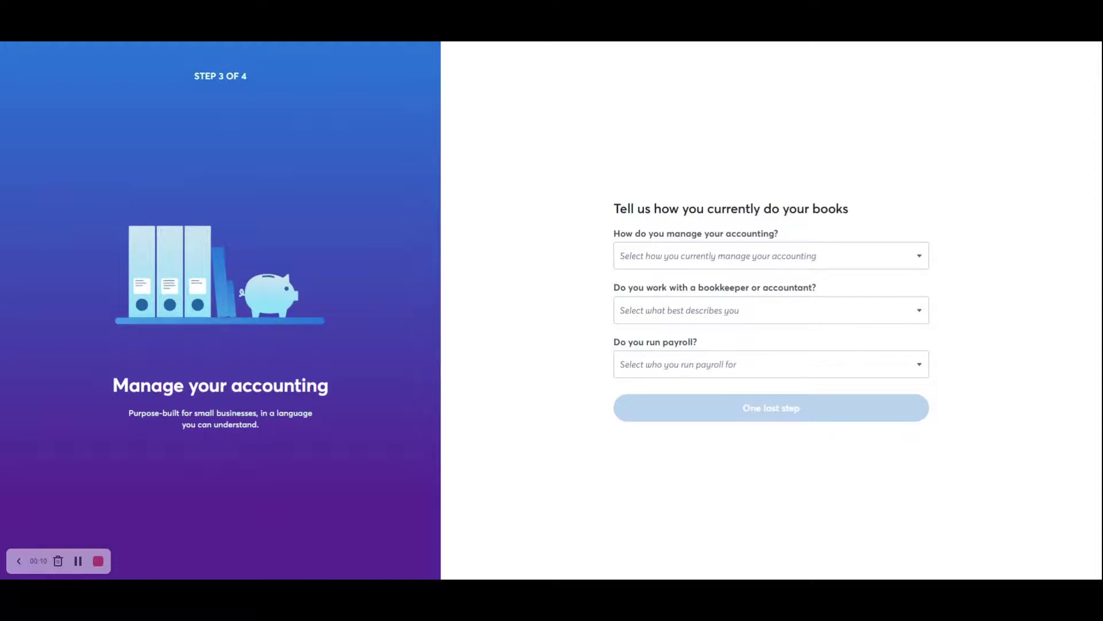
Answer that accounting isn't started yet and you prefer doing the books on your own.
{"action": "left_click", "coordinate": [820, 263]}
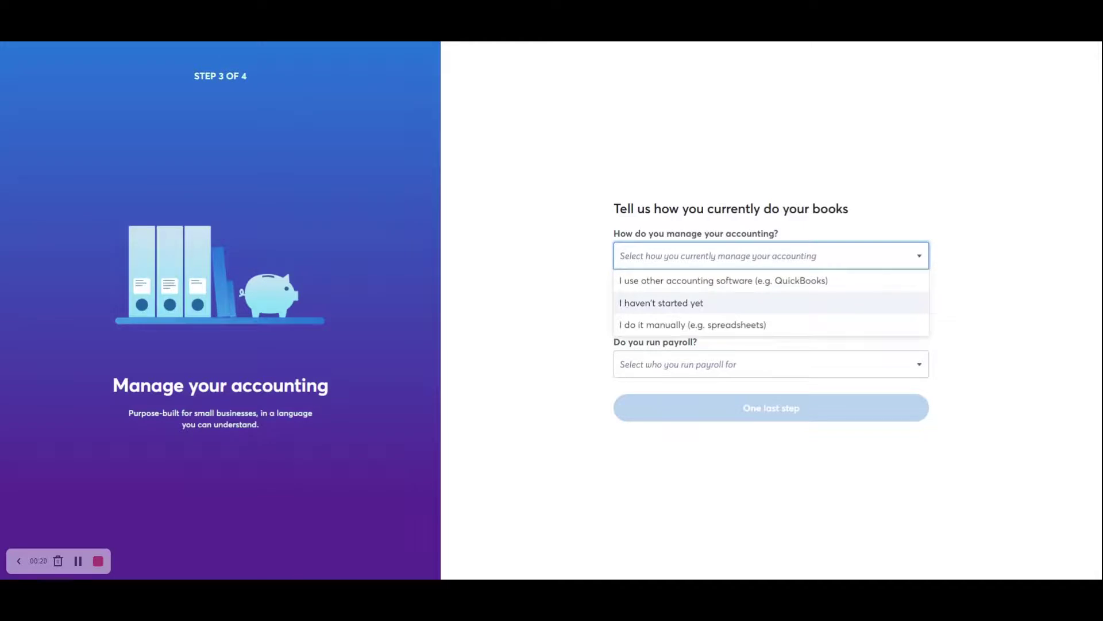
{"action": "left_click", "coordinate": [710, 309]}
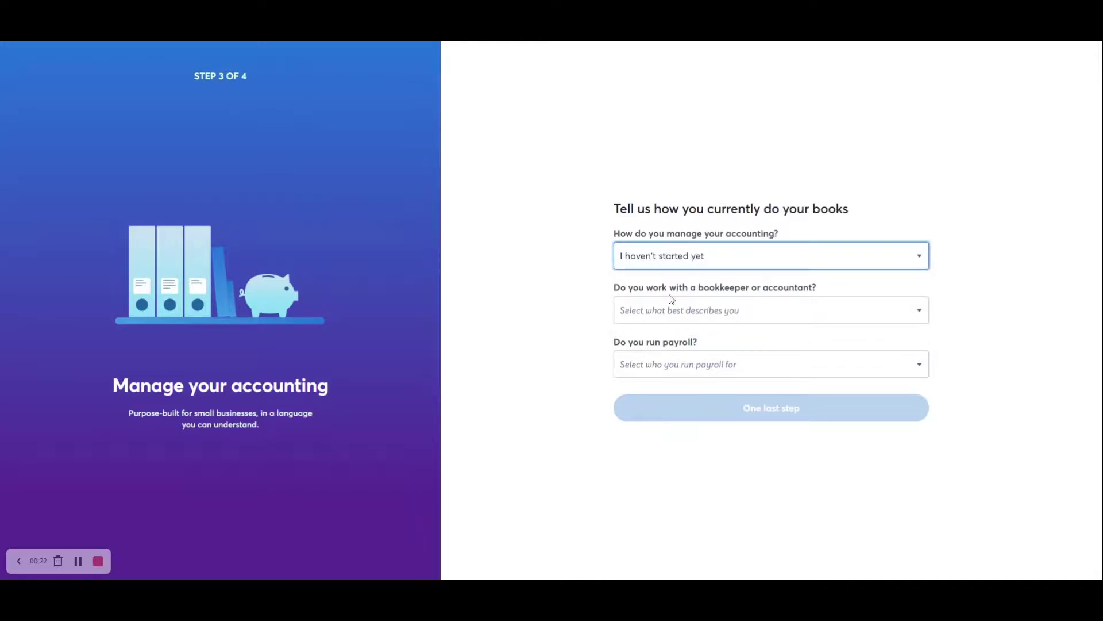
{"action": "left_click", "coordinate": [636, 308]}
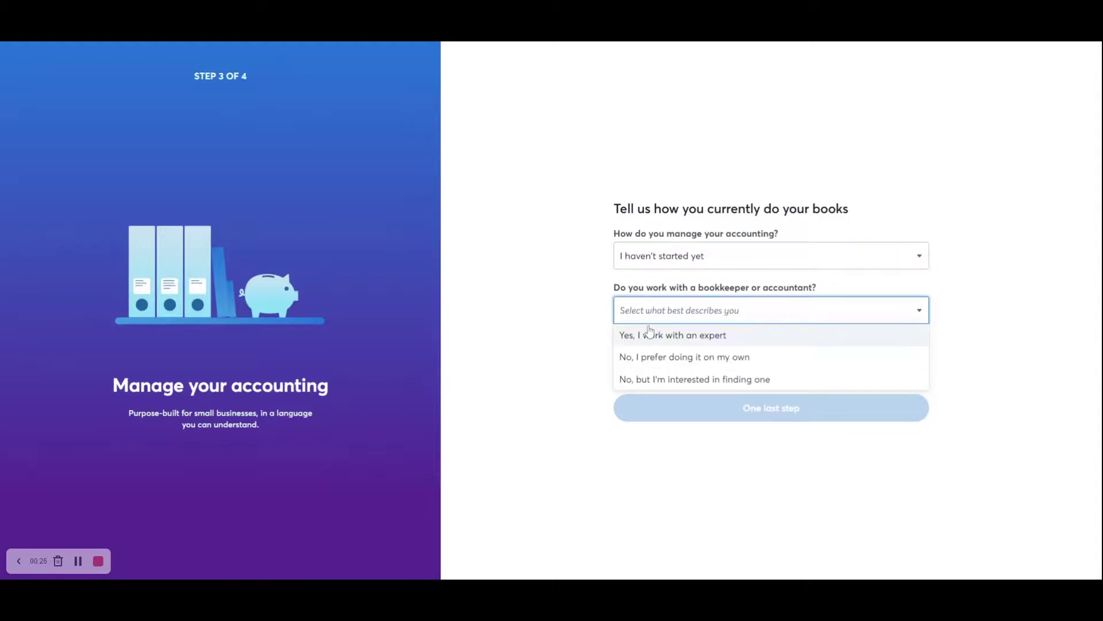
{"action": "left_click", "coordinate": [652, 361]}
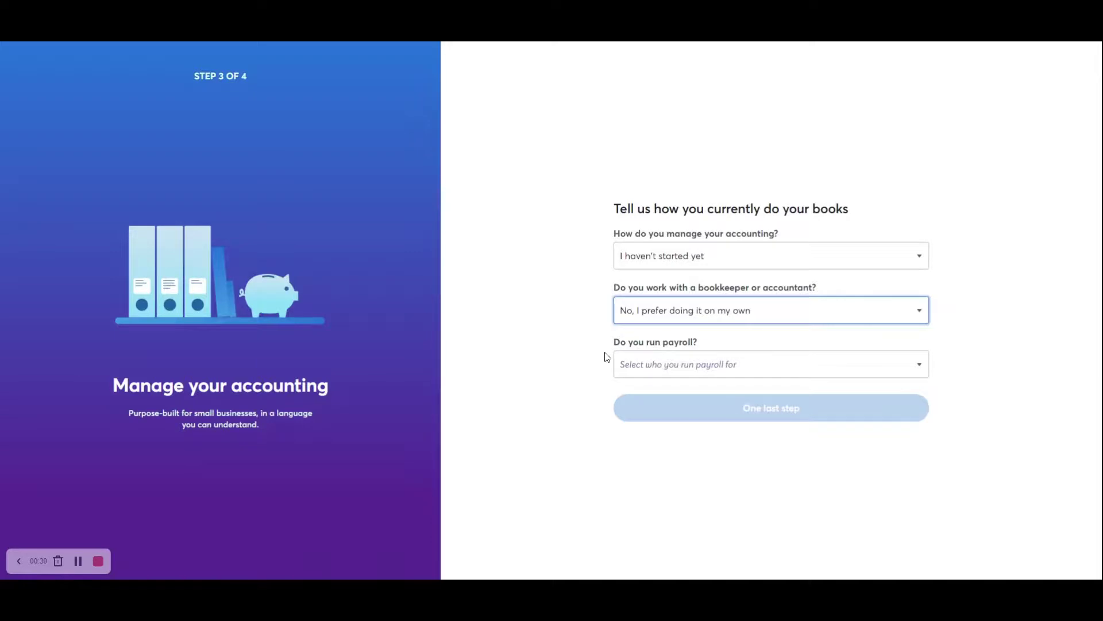
Set payroll to 'Not yet, but I want to start' and team to Employees, then submit step 3.
{"action": "left_click", "coordinate": [655, 368]}
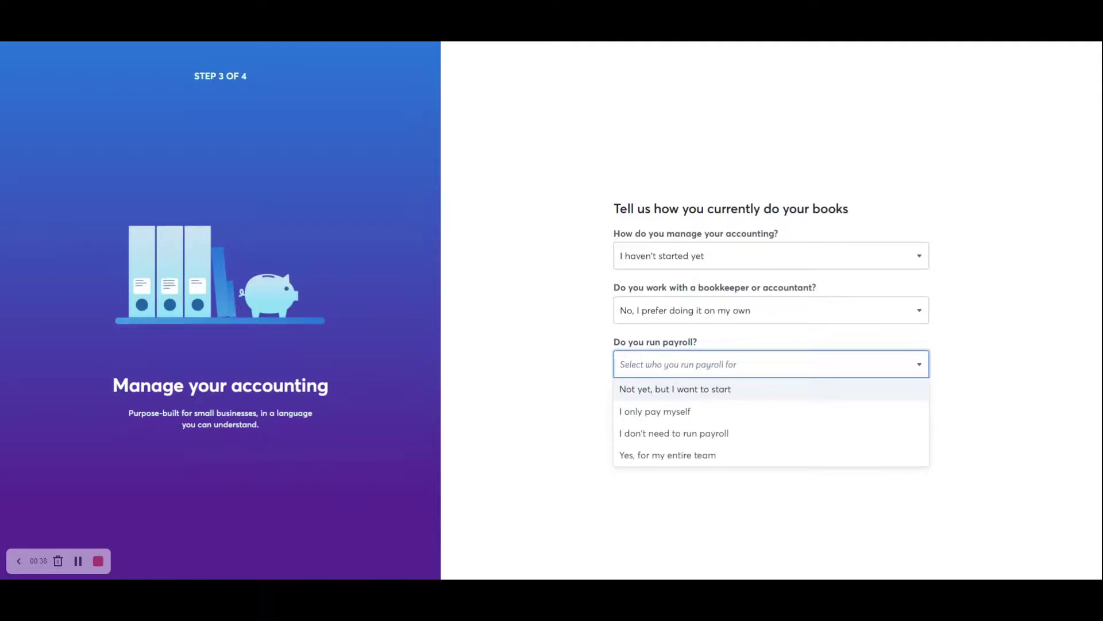
{"action": "left_click", "coordinate": [679, 396]}
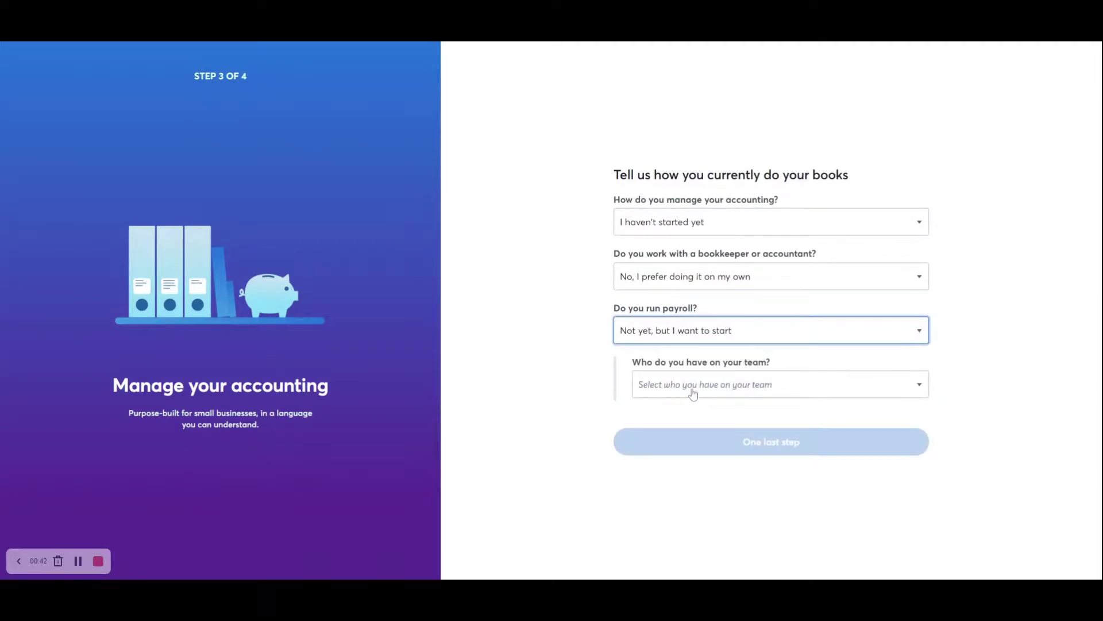
{"action": "left_click", "coordinate": [692, 392]}
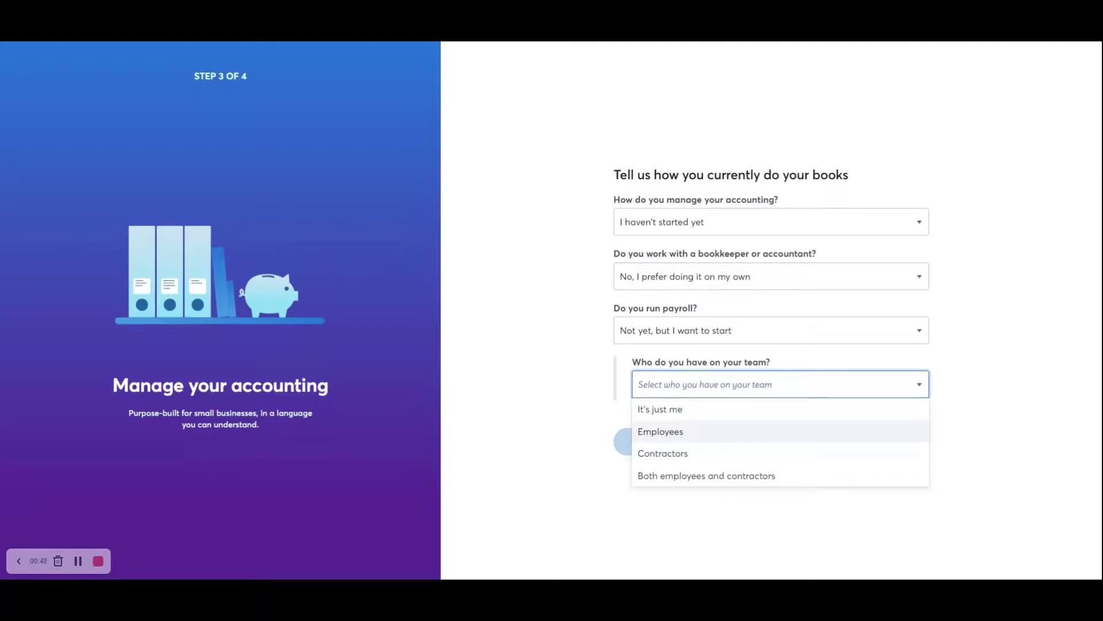
{"action": "left_click", "coordinate": [689, 431]}
{"action": "left_click", "coordinate": [783, 446]}
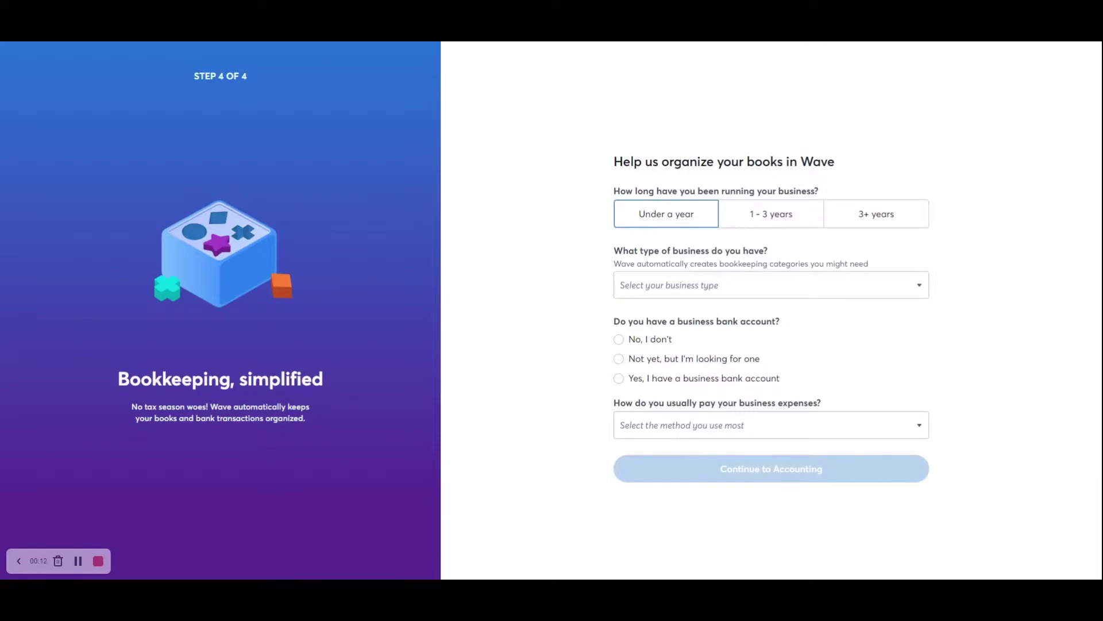
Mark the business as under a year old and a Multi-member LLC.
{"action": "left_click", "coordinate": [651, 217]}
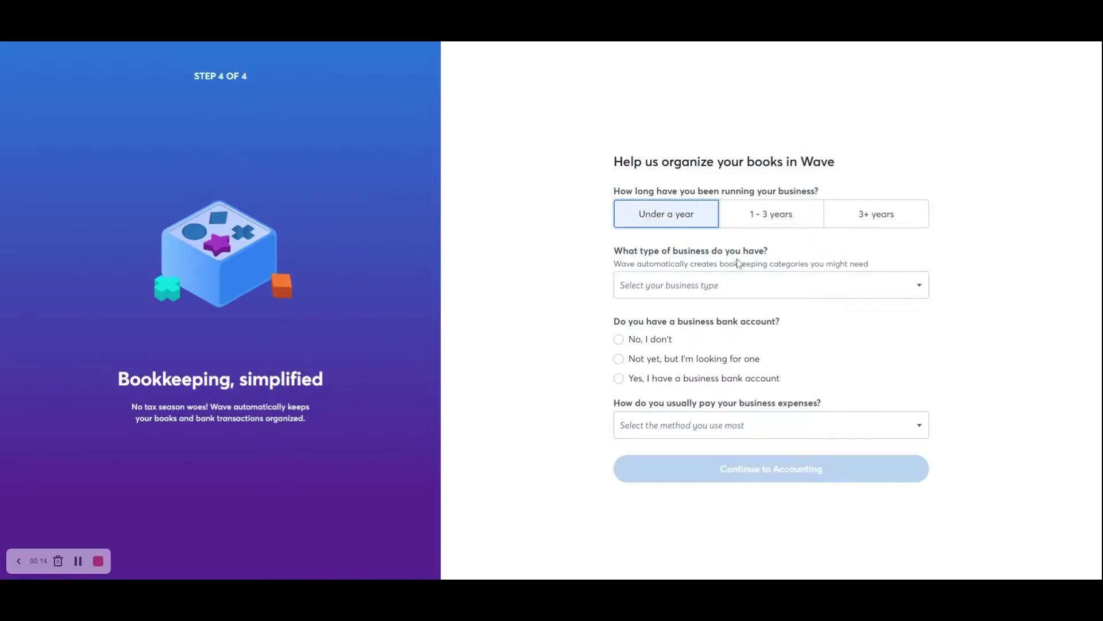
{"action": "left_click", "coordinate": [730, 289]}
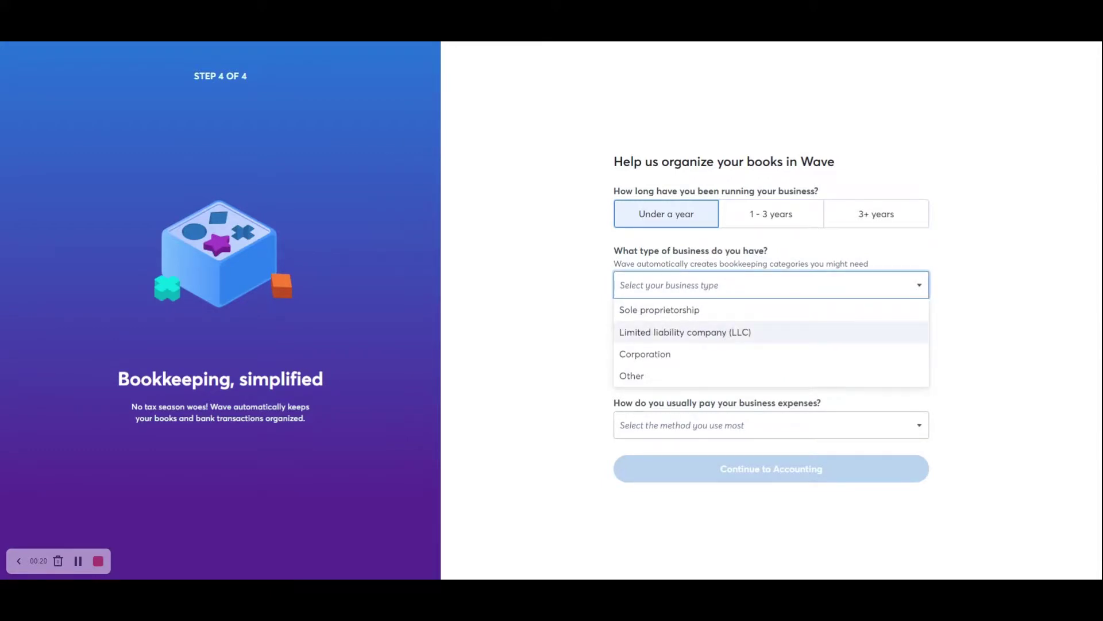
{"action": "left_click", "coordinate": [718, 332]}
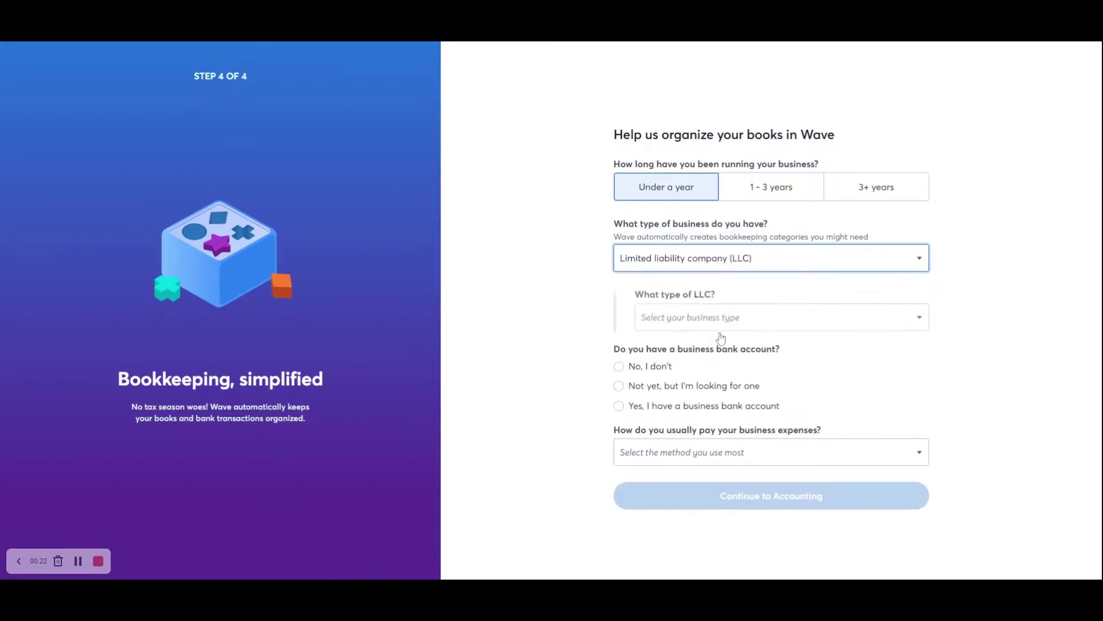
{"action": "left_click", "coordinate": [722, 320]}
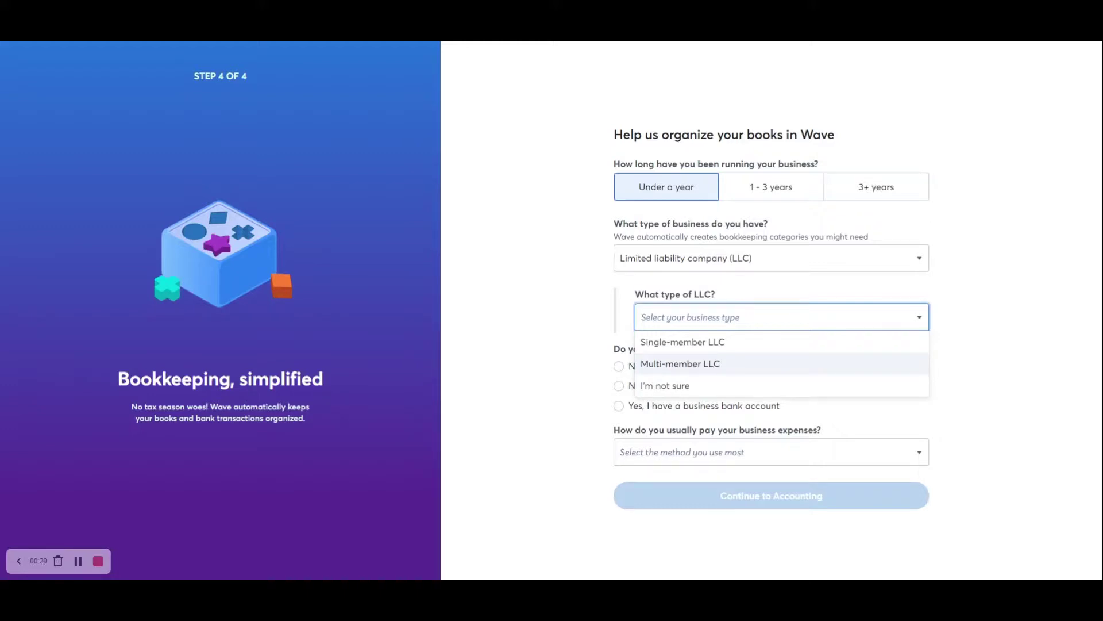
{"action": "left_click", "coordinate": [692, 363]}
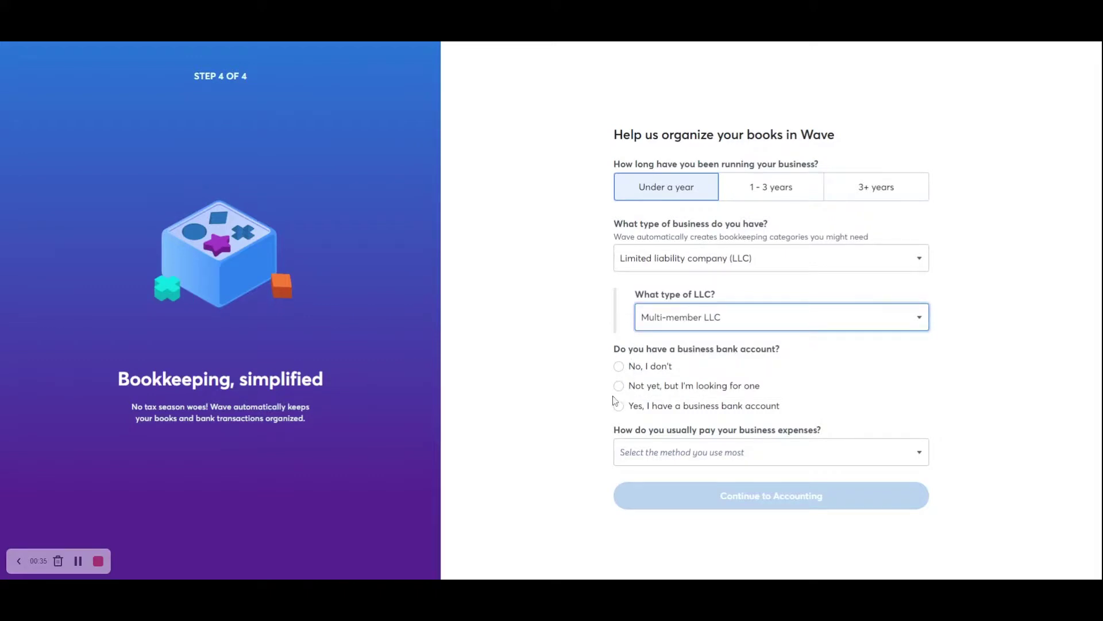
Confirm a business bank account and expenses paid by both debit and credit equally.
{"action": "left_click", "coordinate": [618, 404]}
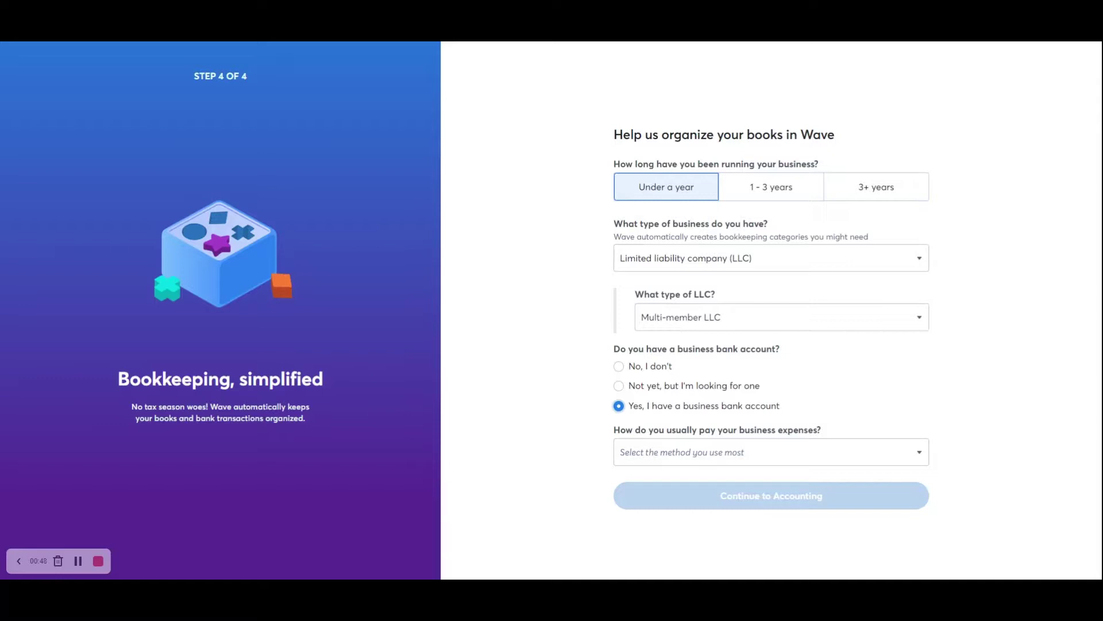
{"action": "left_click", "coordinate": [793, 458]}
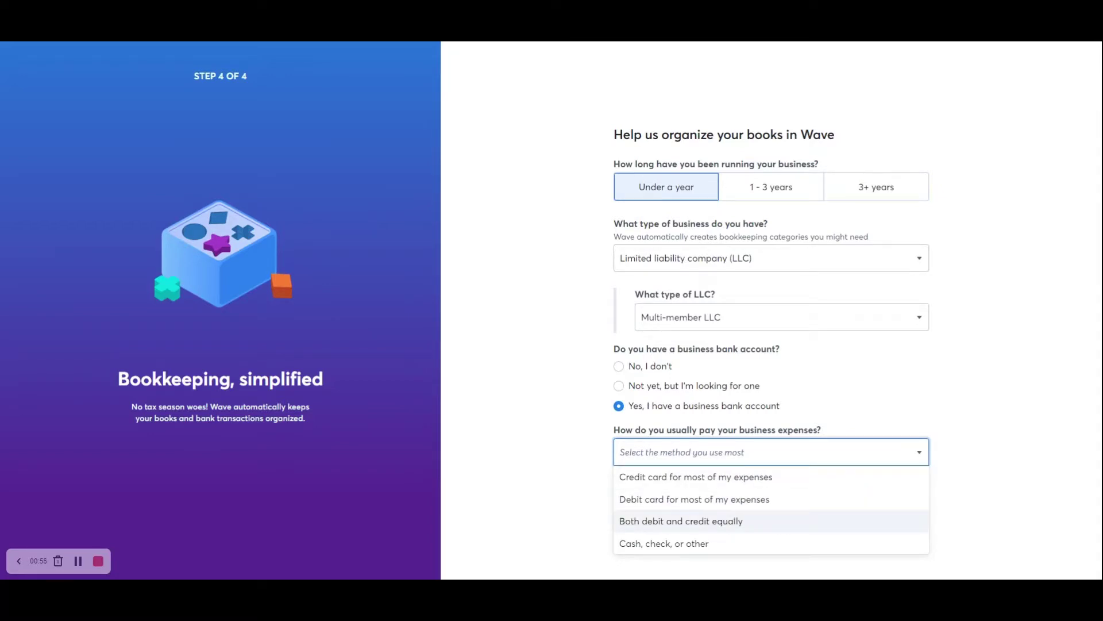
{"action": "left_click", "coordinate": [717, 524]}
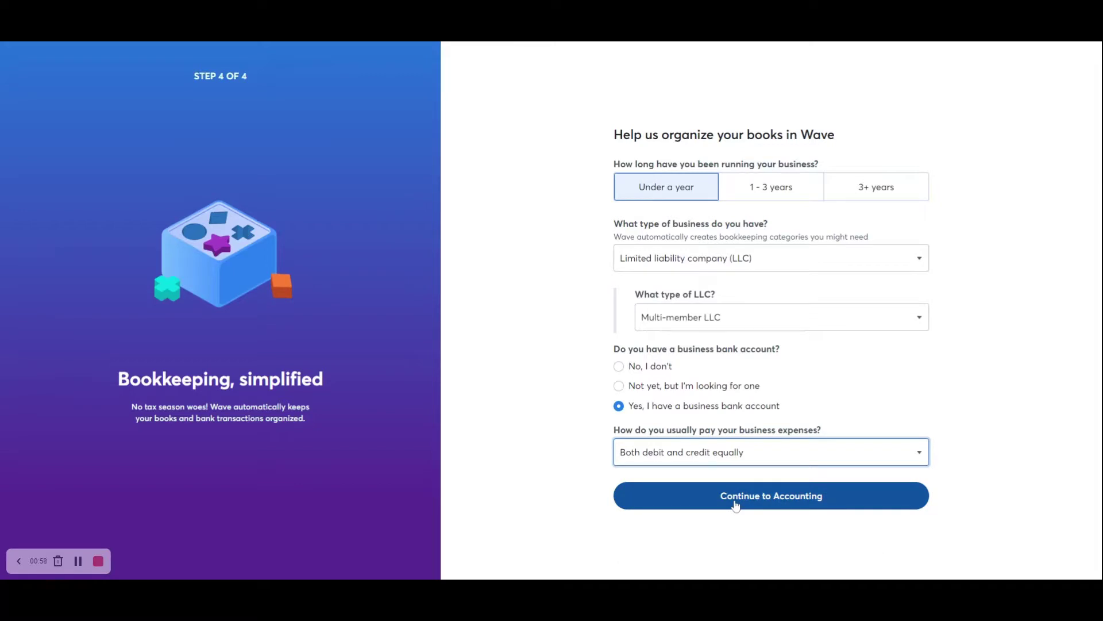
Submit the onboarding with Continue to Accounting to start setting up the account.
{"action": "left_click", "coordinate": [736, 504]}
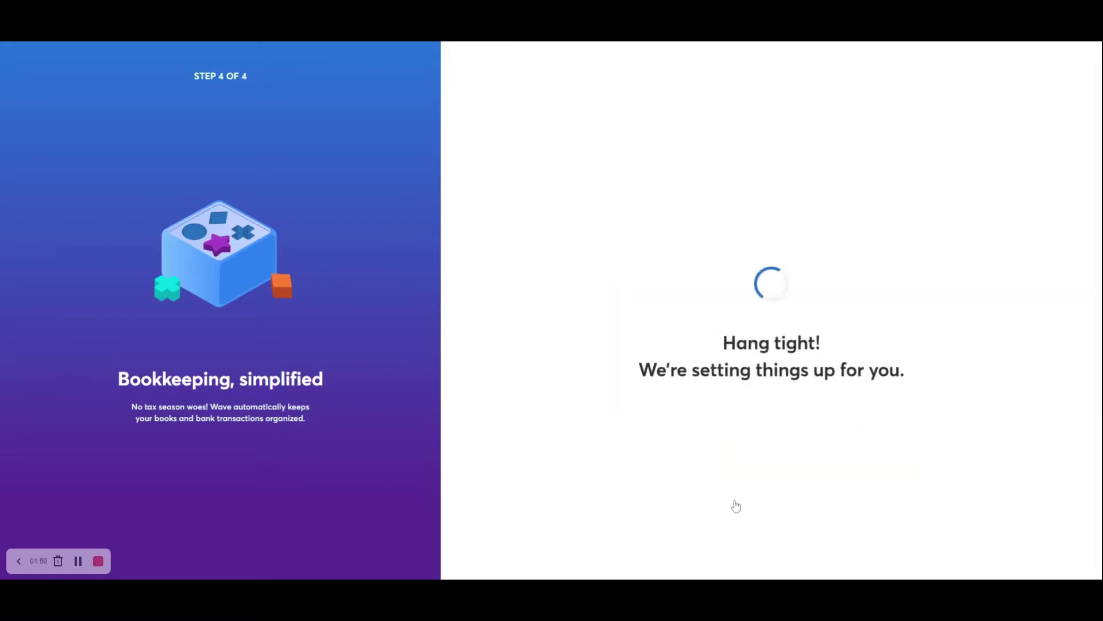